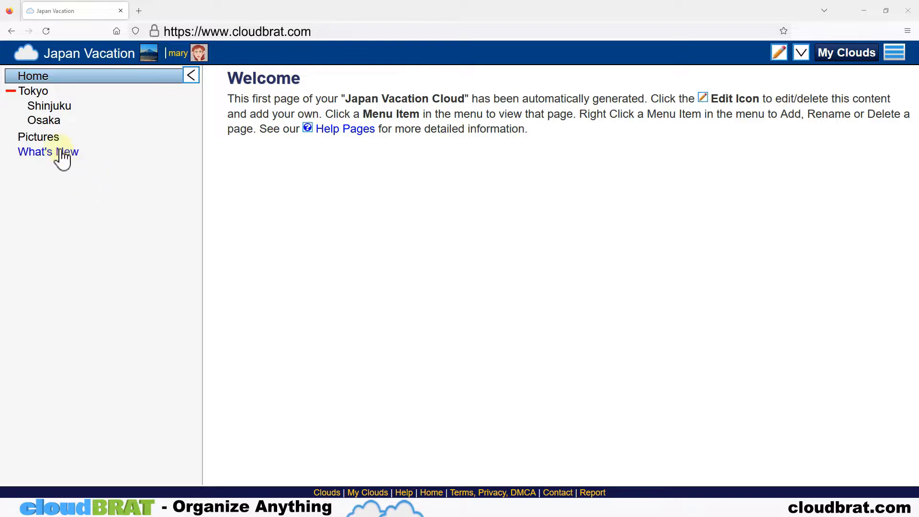
Open the Pictures page for editing and add a blank line after the first paragraph about Chiba City
click(38, 138)
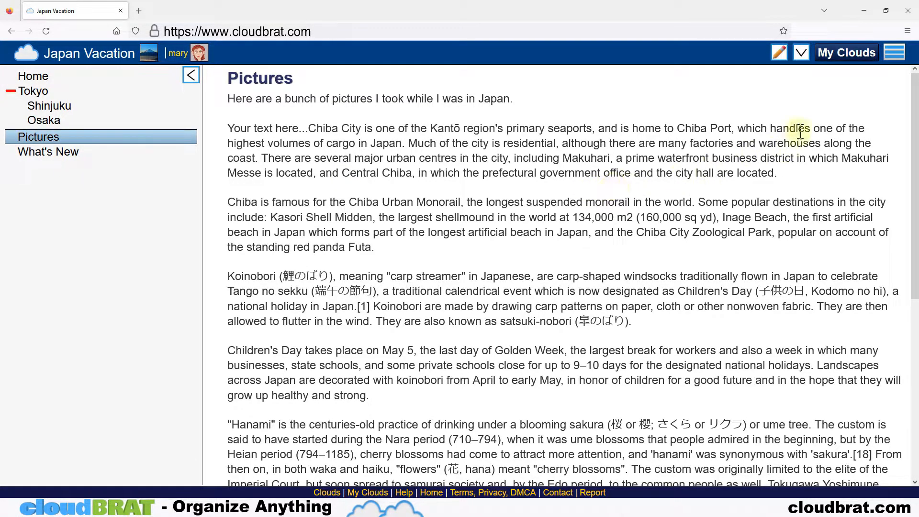
drag(760, 33, 798, 73)
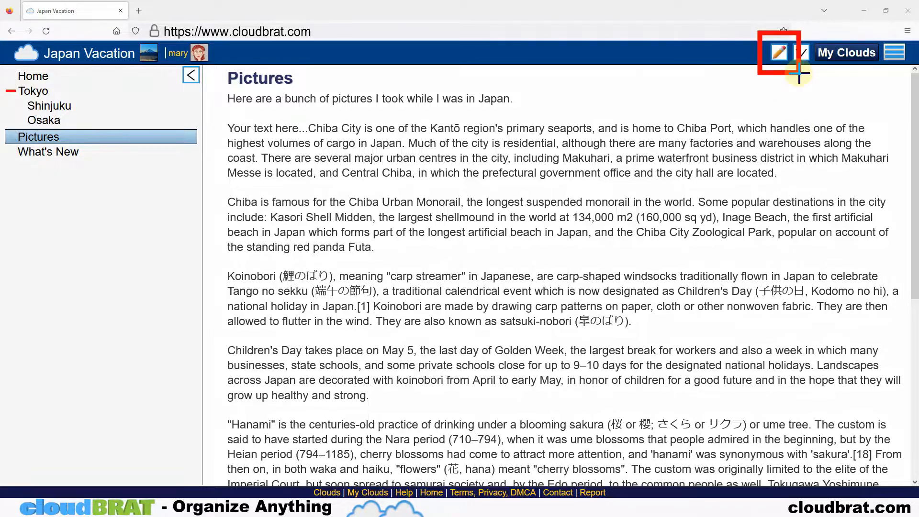
click(780, 54)
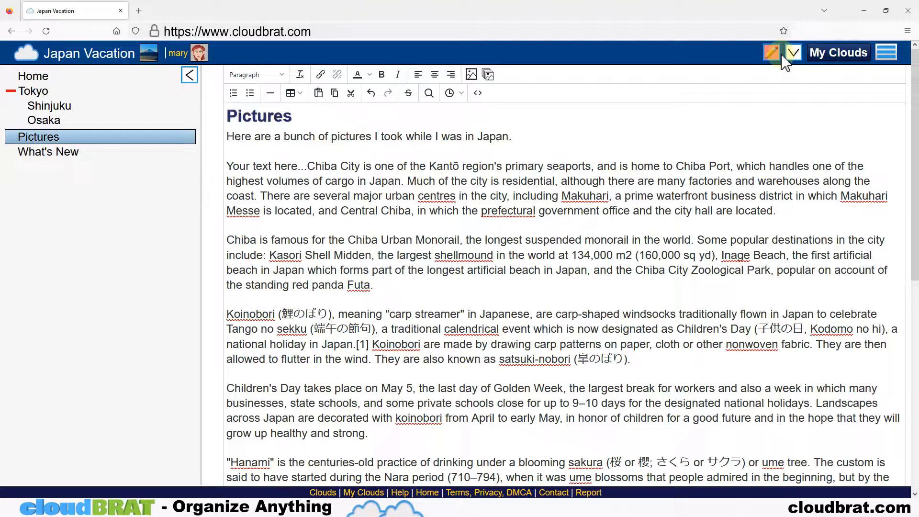
click(806, 213)
key(Return)
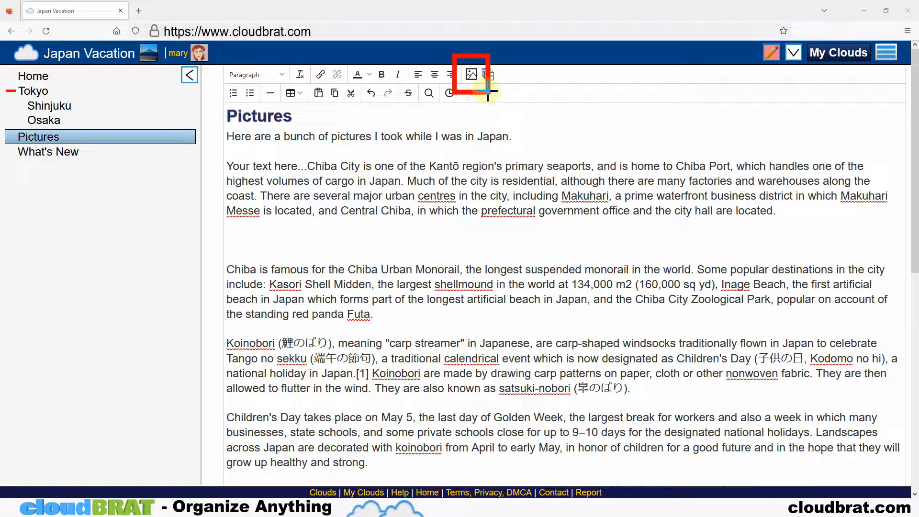
Insert the single image food-ramen-depositphotos-102576904-0001.jpg before the "Chiba is famous" paragraph, keeping Left, Medium, Border and Shadow, and no pop-up
click(472, 74)
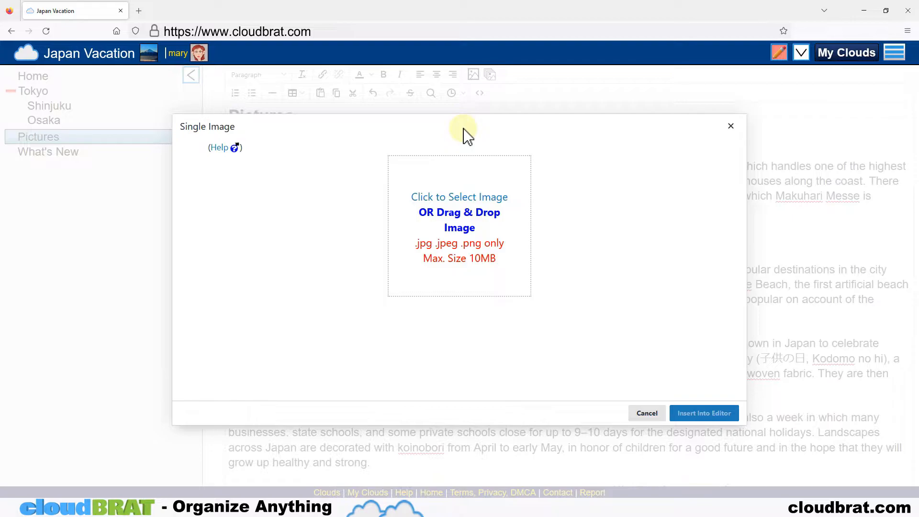
click(459, 203)
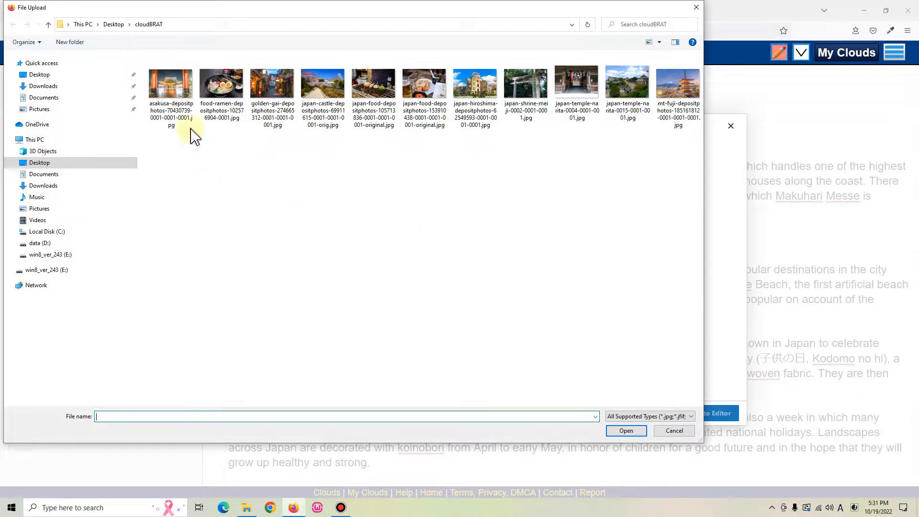
click(171, 93)
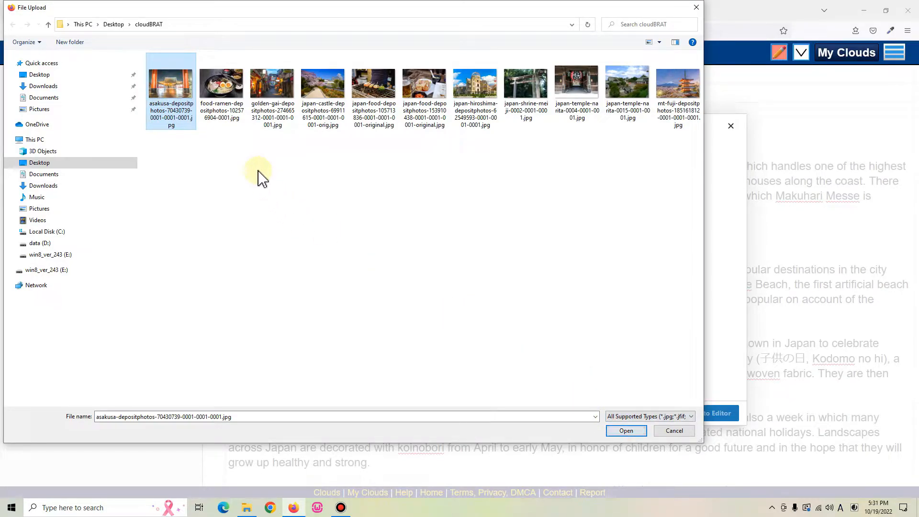
double_click(235, 98)
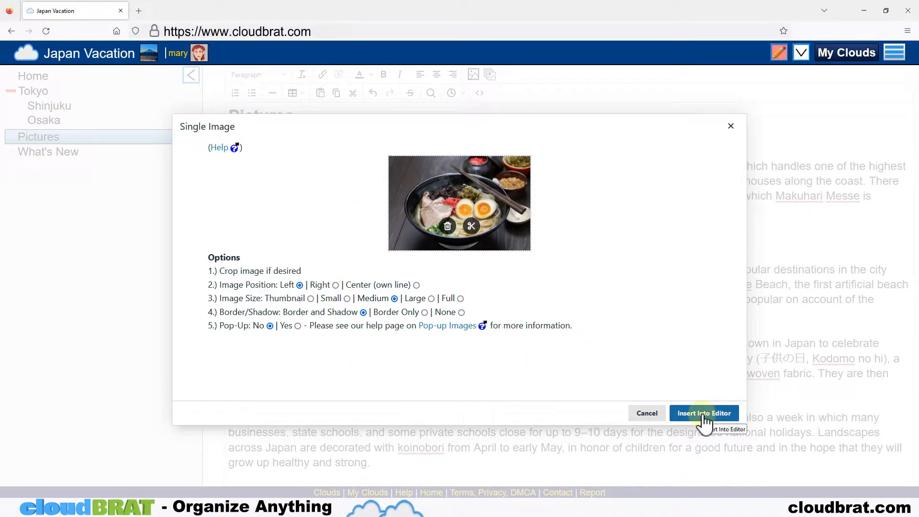
drag(664, 394, 749, 431)
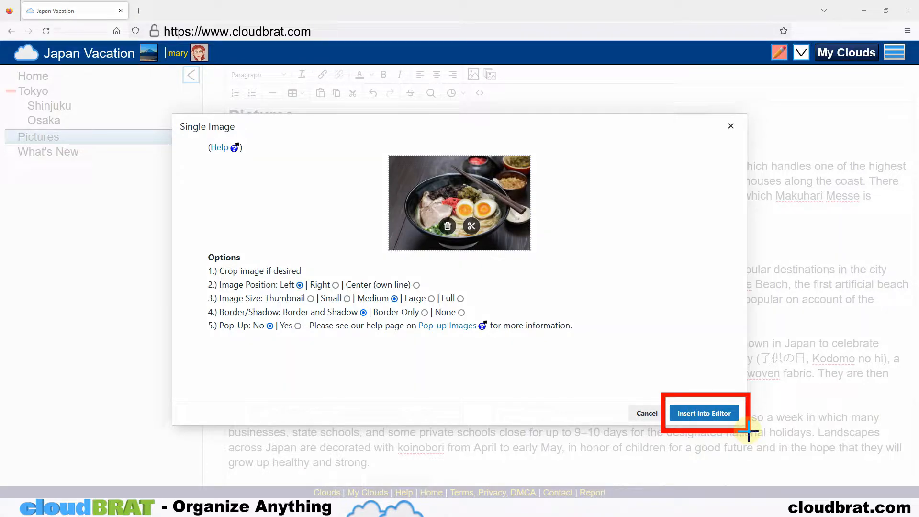
click(709, 413)
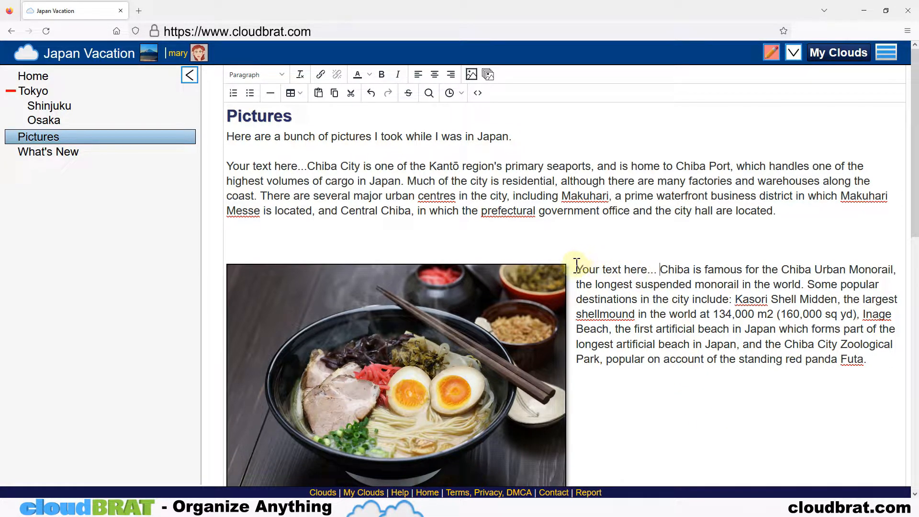
Delete the "Your text here..." placeholder beside the ramen image and save the page
drag(577, 265, 662, 267)
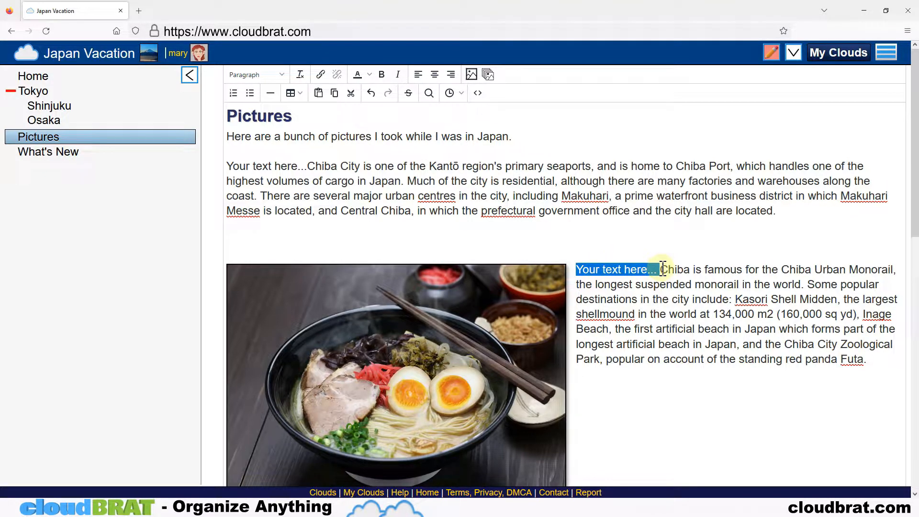
key(Delete)
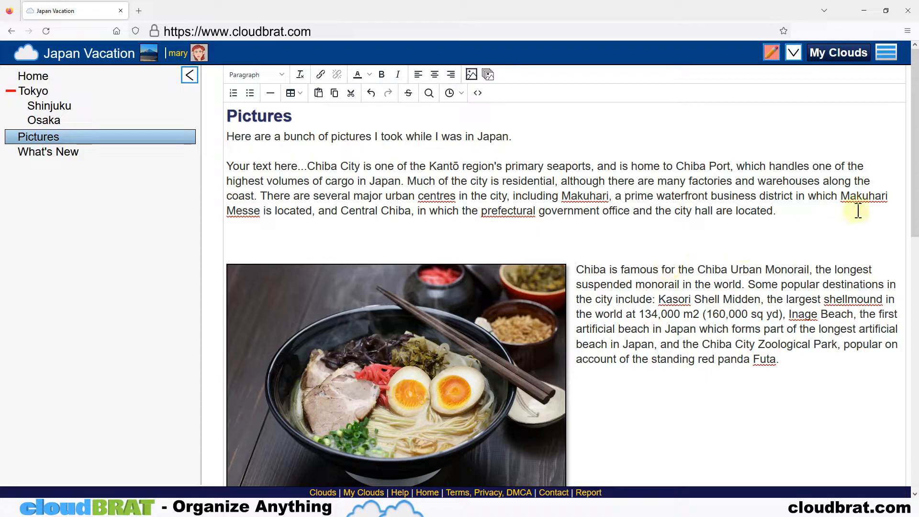
scroll(913, 199, down, 8)
scroll(886, 474, down, 5)
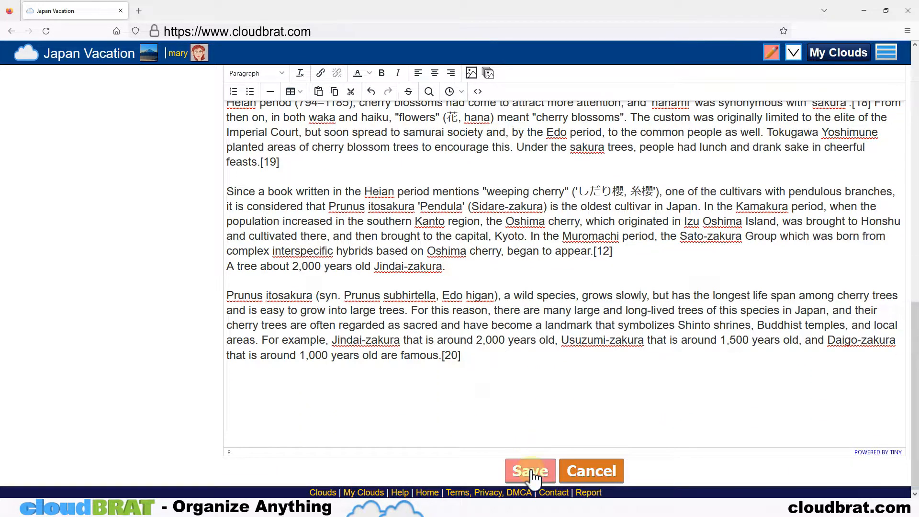
click(529, 471)
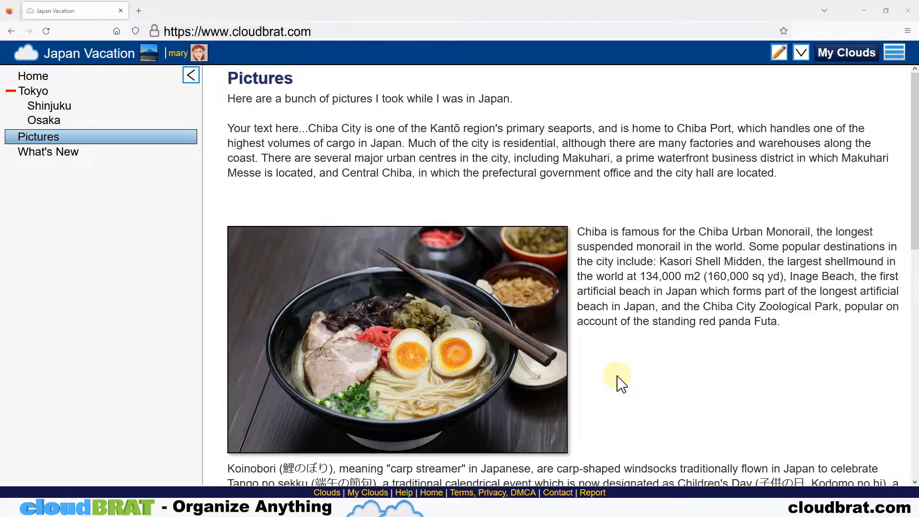
scroll(620, 383, down, 4)
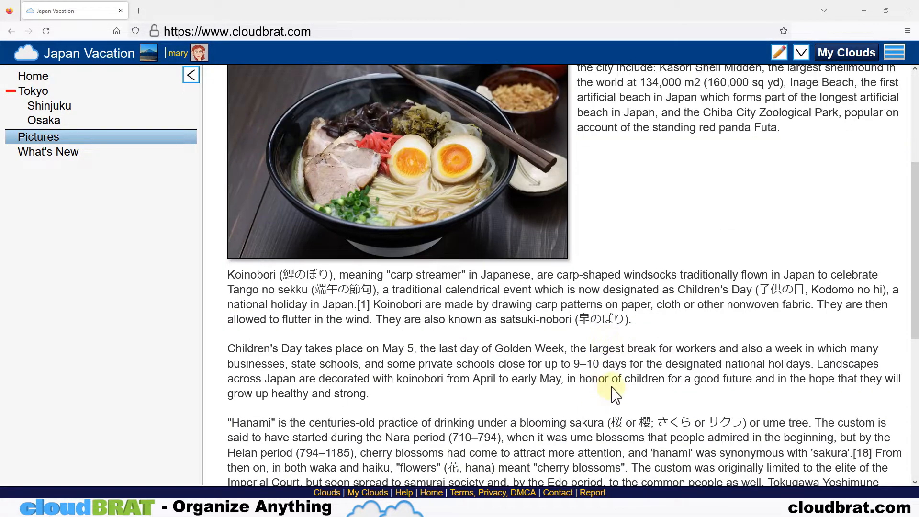
Reopen the Pictures page for editing and add a blank line after the Koinobori paragraph
click(779, 54)
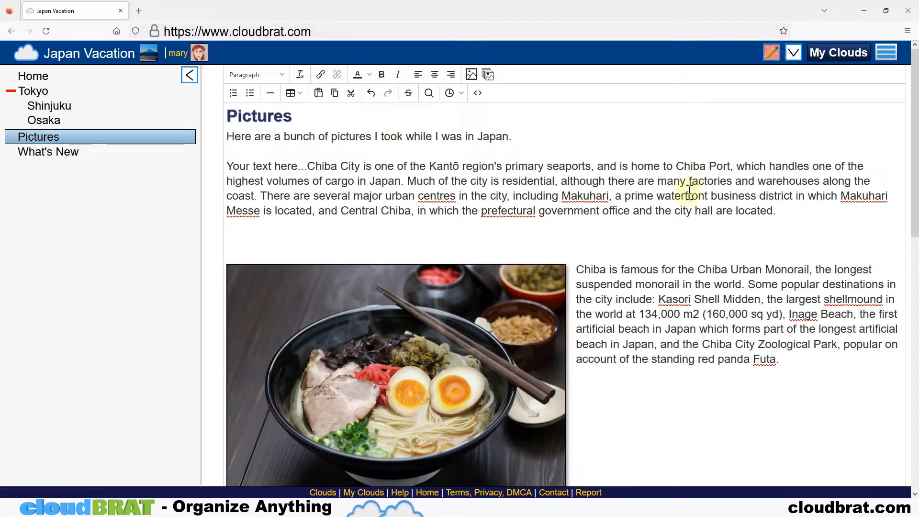
scroll(670, 220, down, 5)
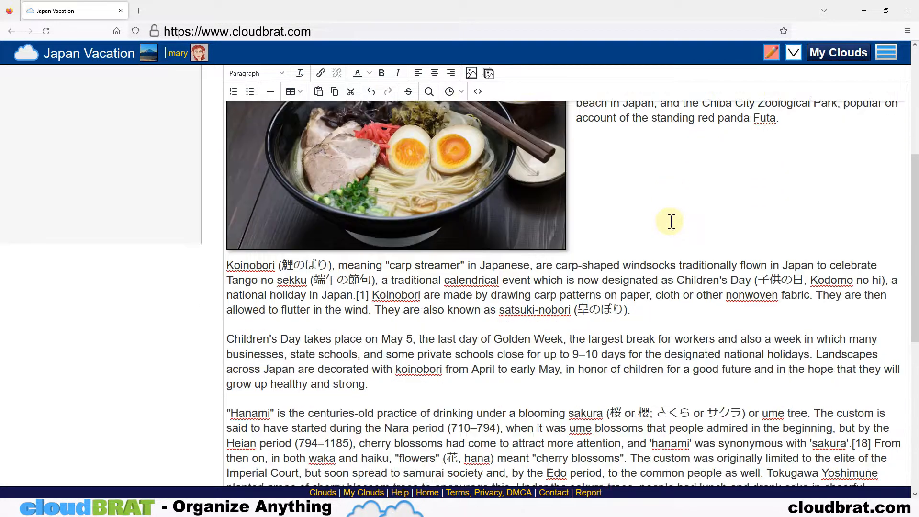
click(671, 266)
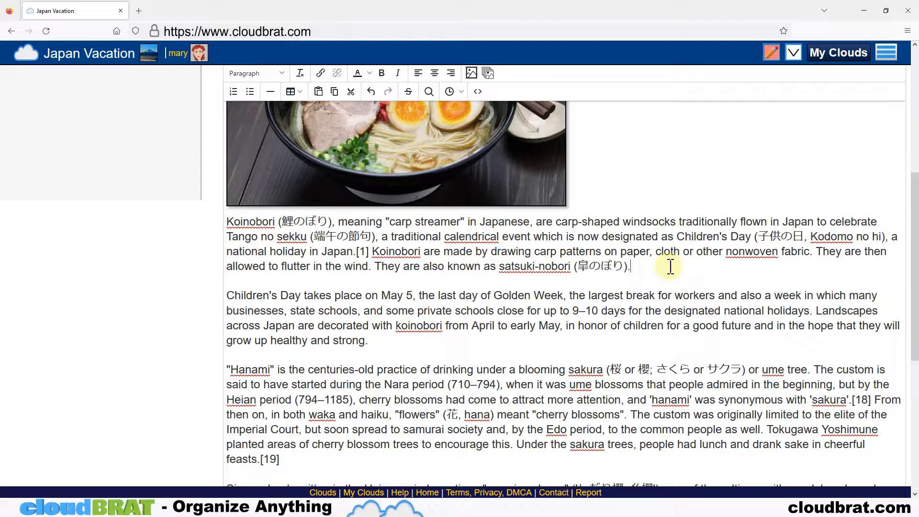
key(Return)
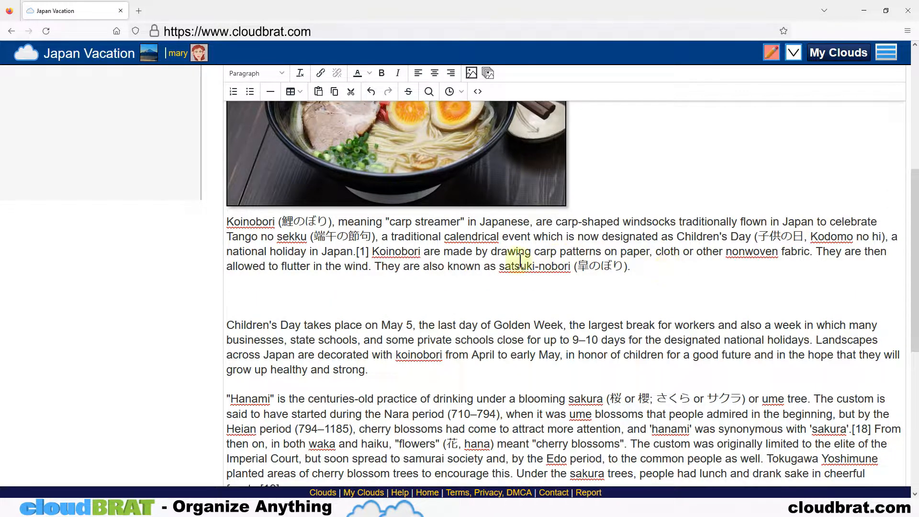
click(230, 326)
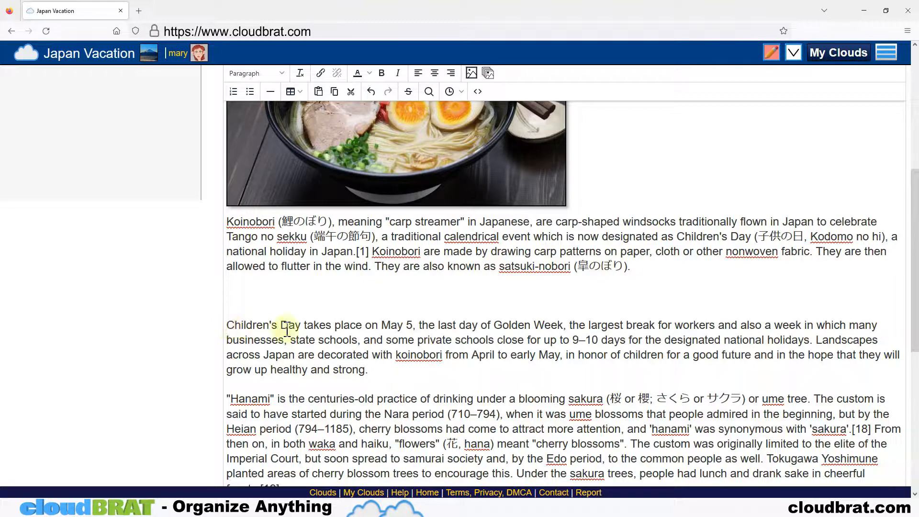
click(471, 77)
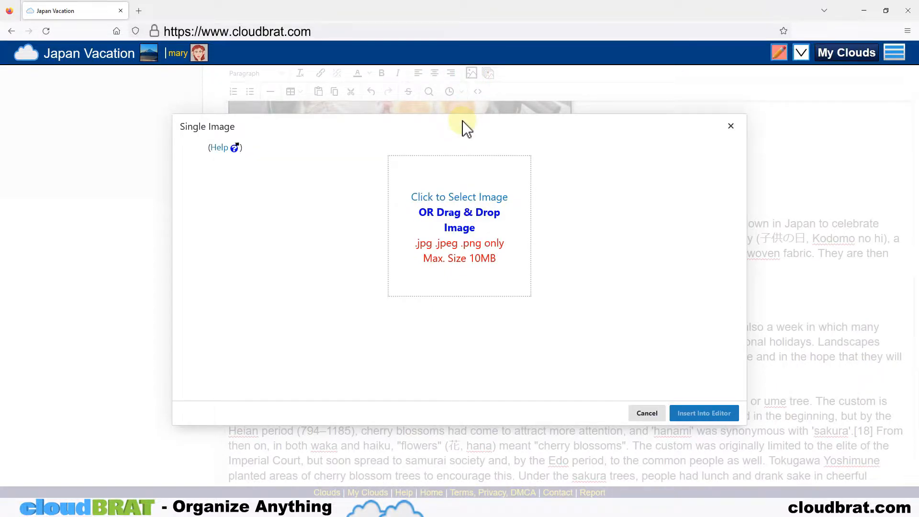
click(446, 192)
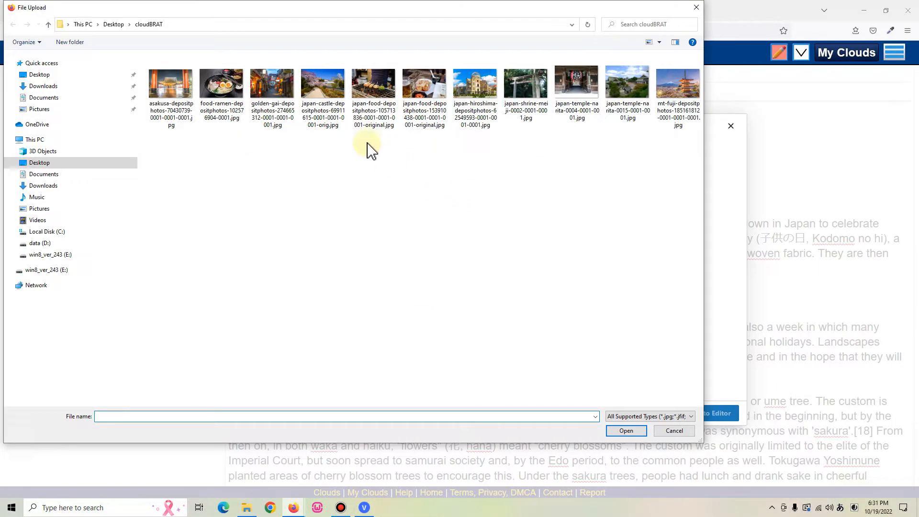
double_click(374, 82)
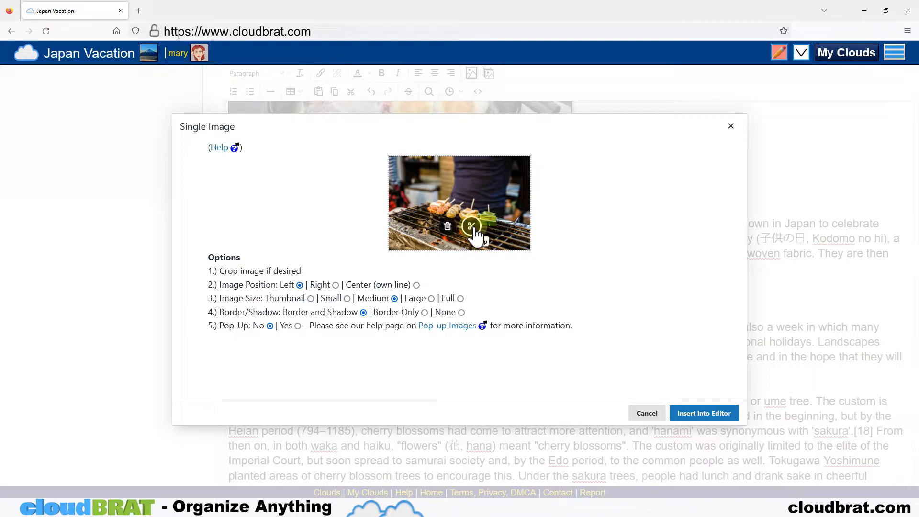
Crop the grill photo on all four sides so it closely frames the skewers
drag(453, 206, 493, 246)
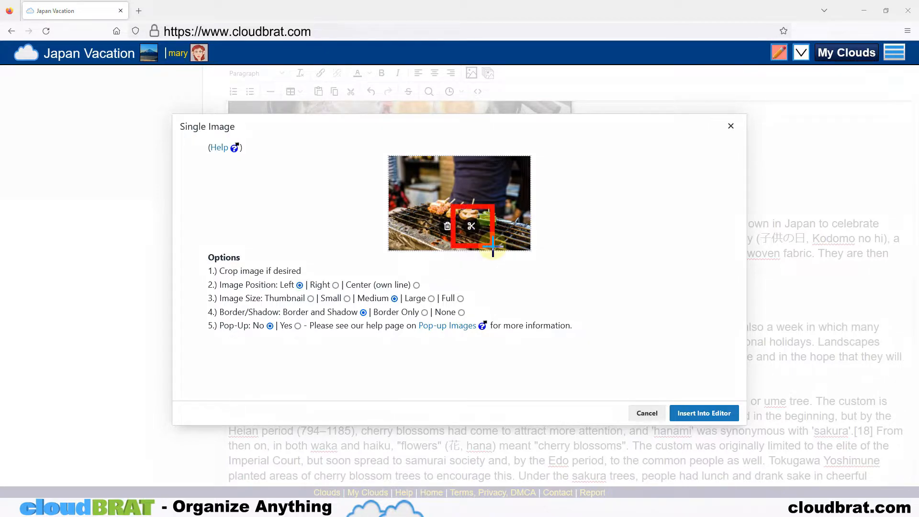
click(471, 226)
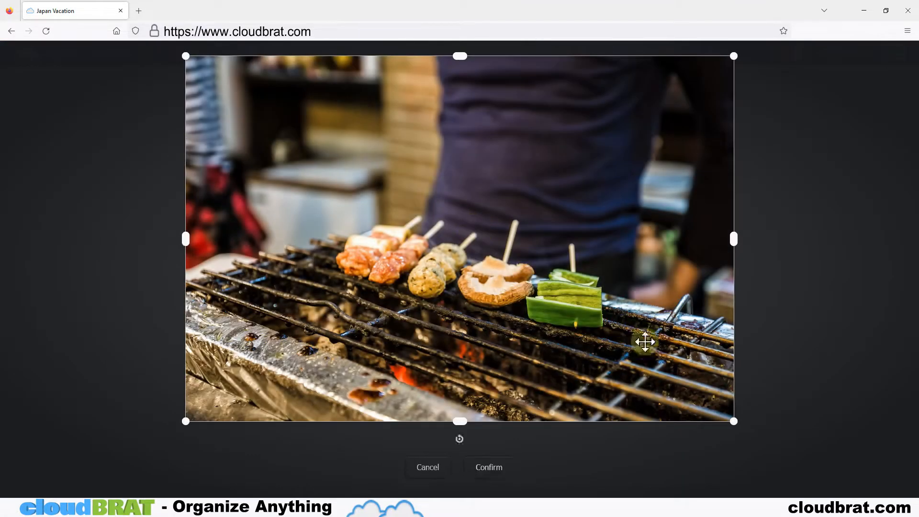
drag(734, 422, 651, 367)
drag(182, 54, 300, 115)
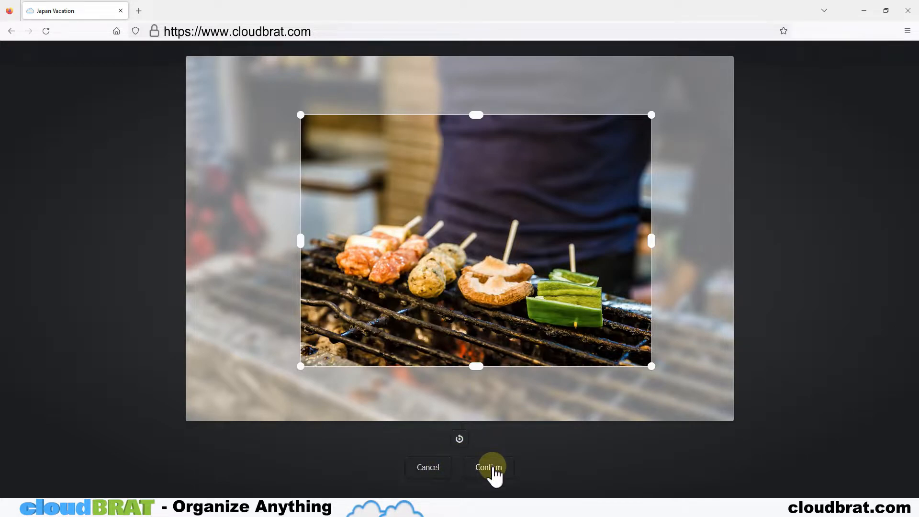
click(493, 470)
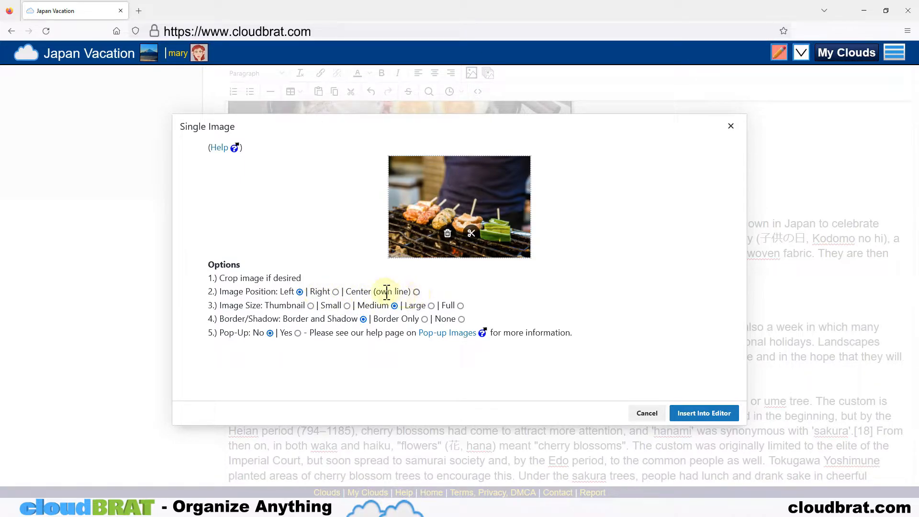
Set the image to Right position, Small size, Border Only and Pop-Up Yes, and insert it into the editor
click(335, 292)
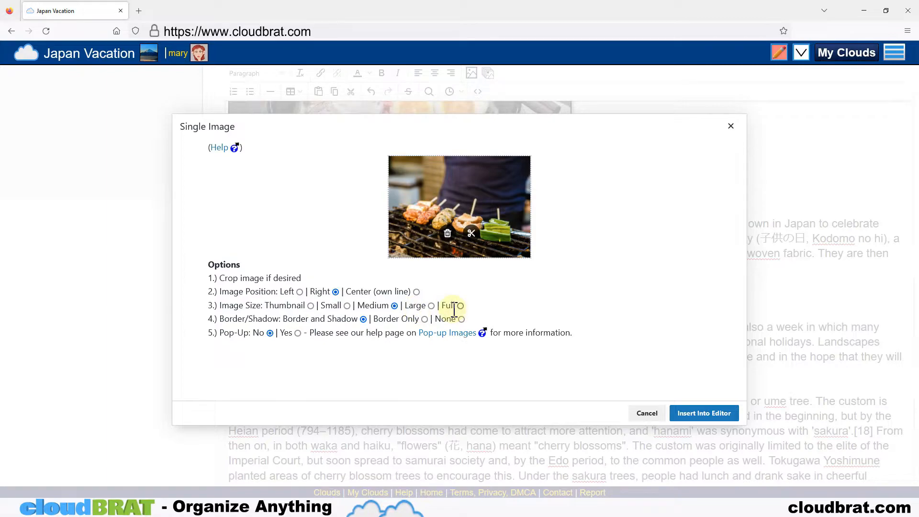
click(347, 305)
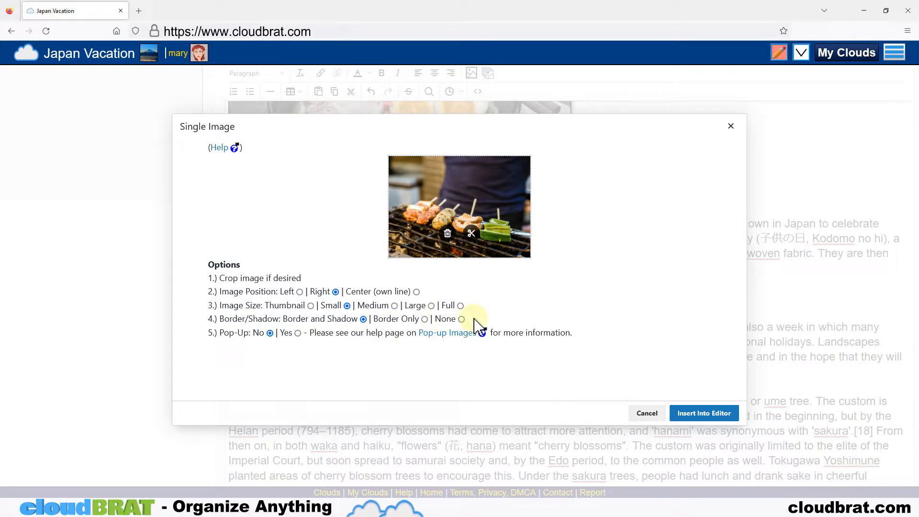
click(424, 319)
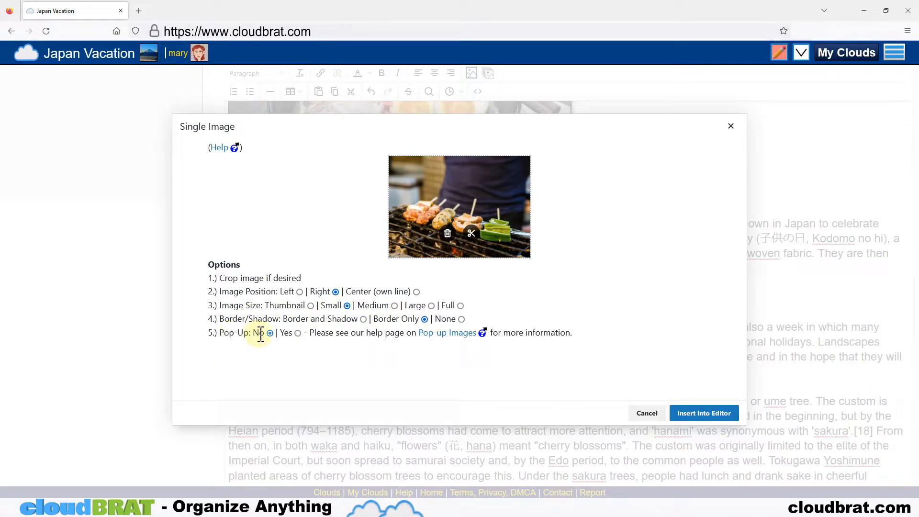
click(298, 333)
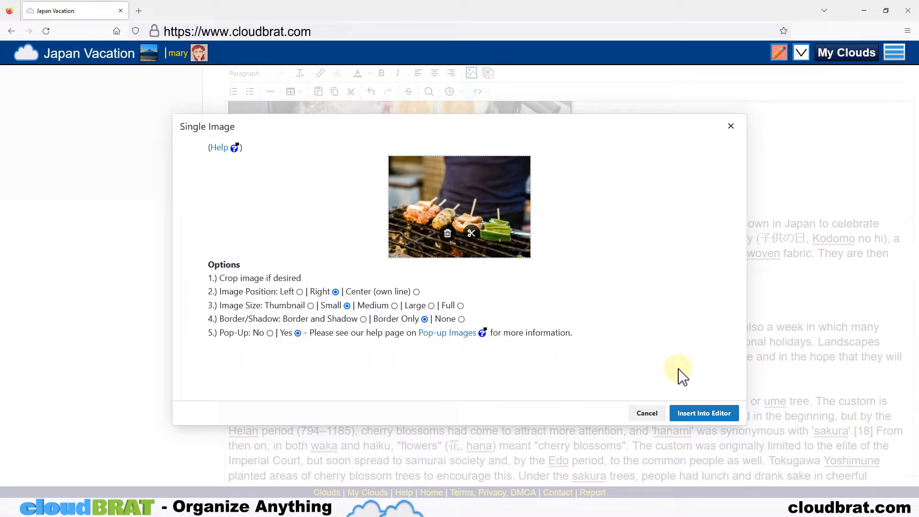
click(694, 415)
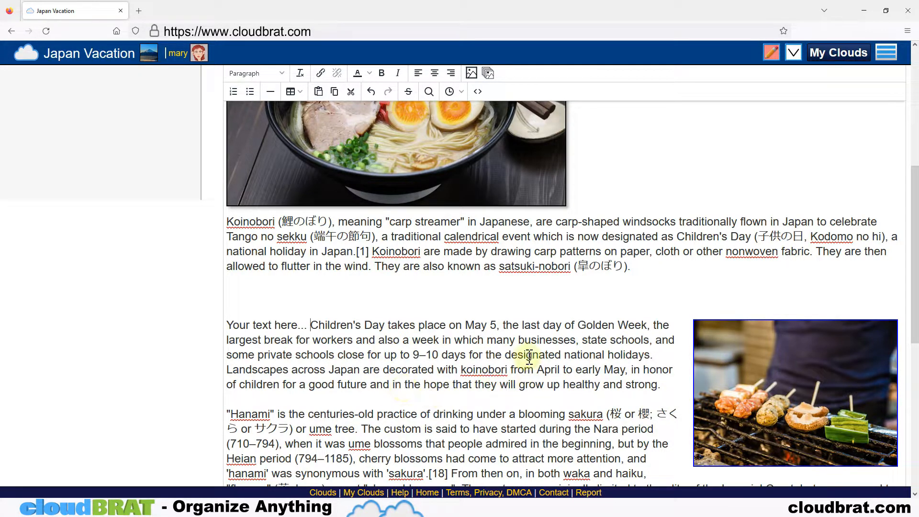
Save the edited Pictures page and view the grilled skewers image on the saved page
click(714, 352)
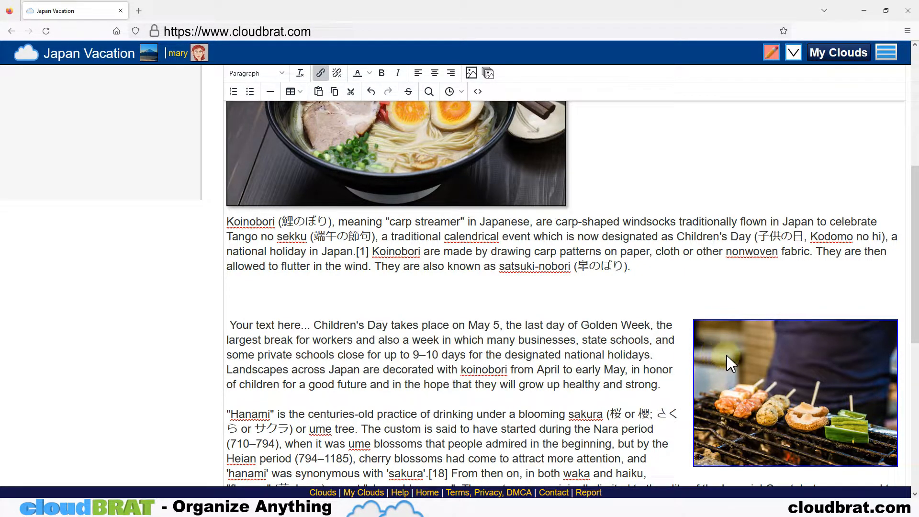
drag(911, 258, 911, 424)
click(530, 471)
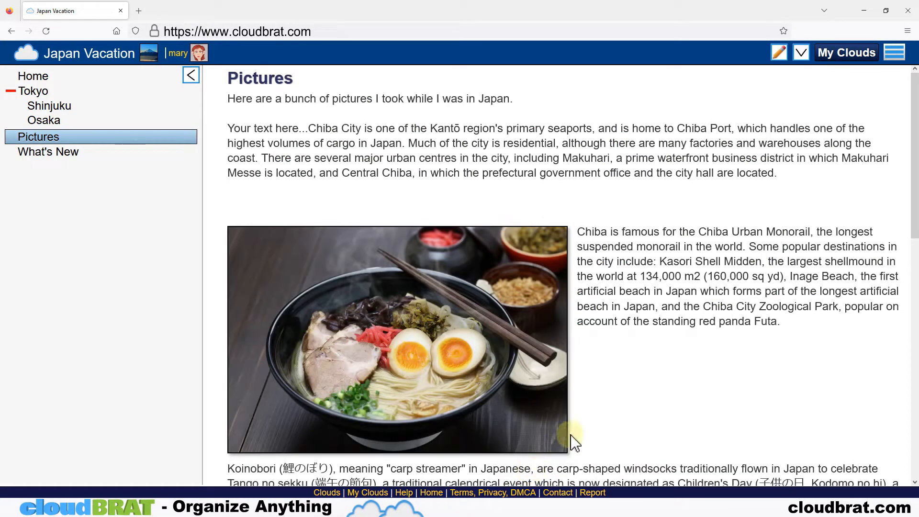
scroll(652, 320, down, 3)
scroll(654, 325, down, 4)
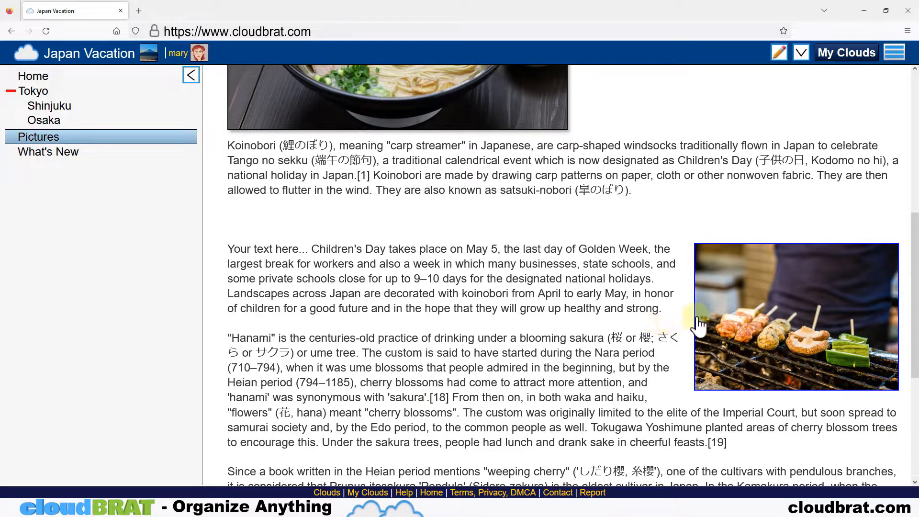
View the grilled skewers image on the Pictures page in its enlarged pop-up, and close the pop-up
click(731, 310)
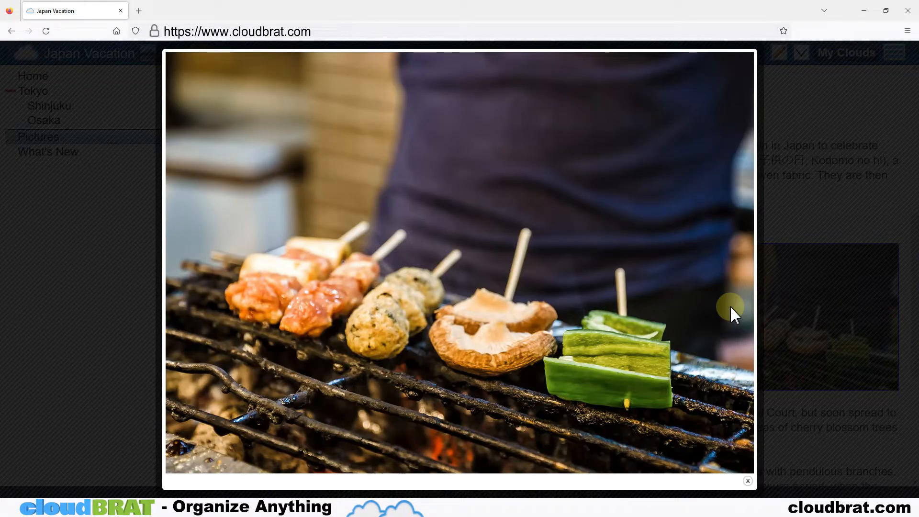
click(748, 480)
scroll(671, 292, down, 2)
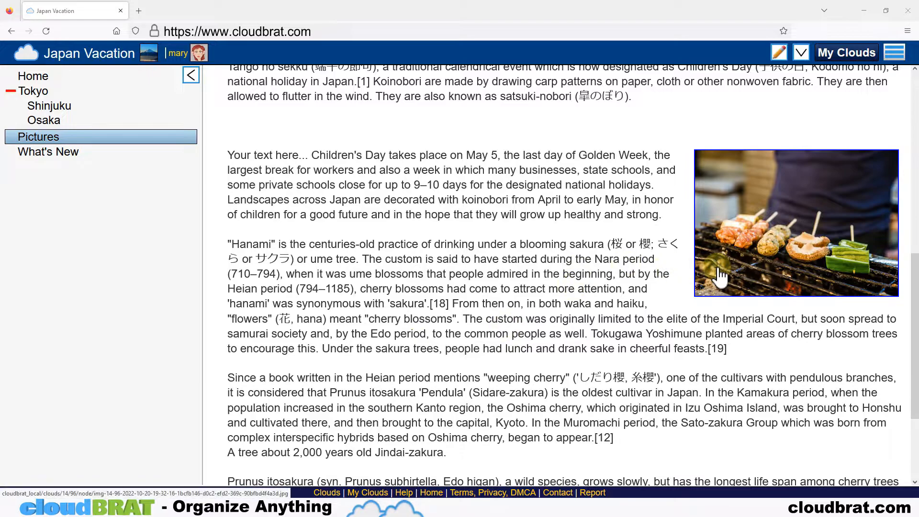
Reopen the Pictures page for editing and go to the "Hanami" paragraph beside the grilled skewers image
drag(914, 321, 914, 141)
click(780, 57)
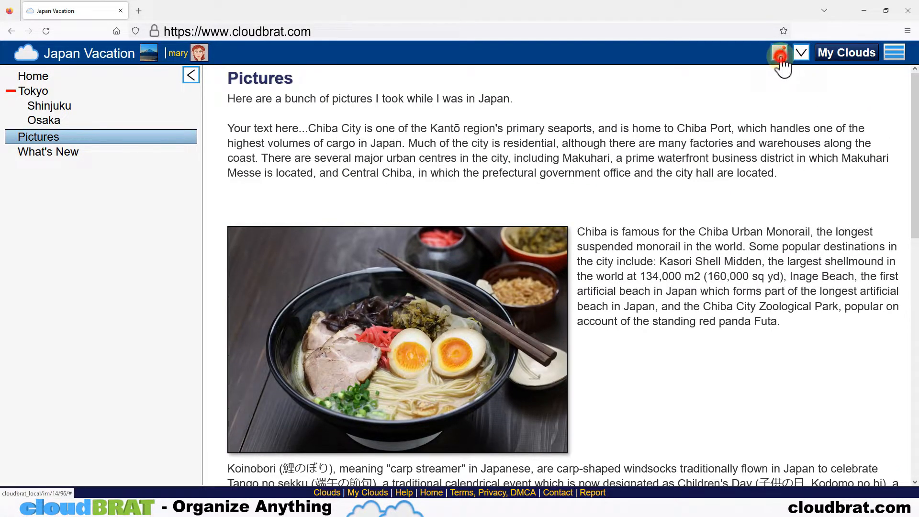
drag(914, 101, 912, 282)
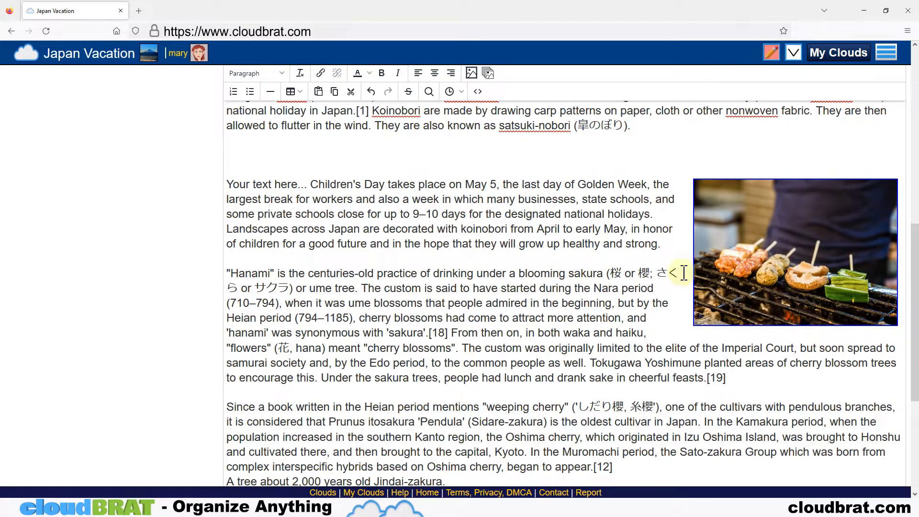
Try to push the "Hanami" paragraph below the skewers image with three blank lines, and remove those lines again
click(227, 273)
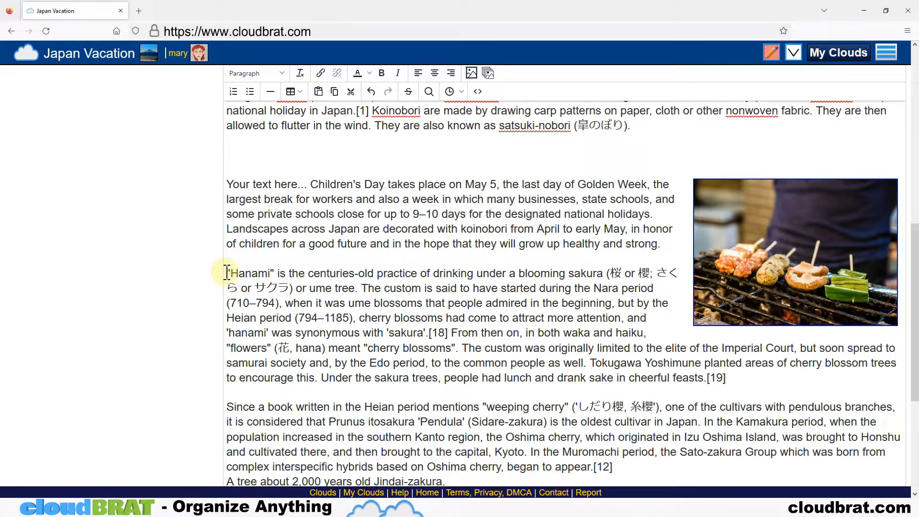
key(Return)
key(Return)
key(Return)
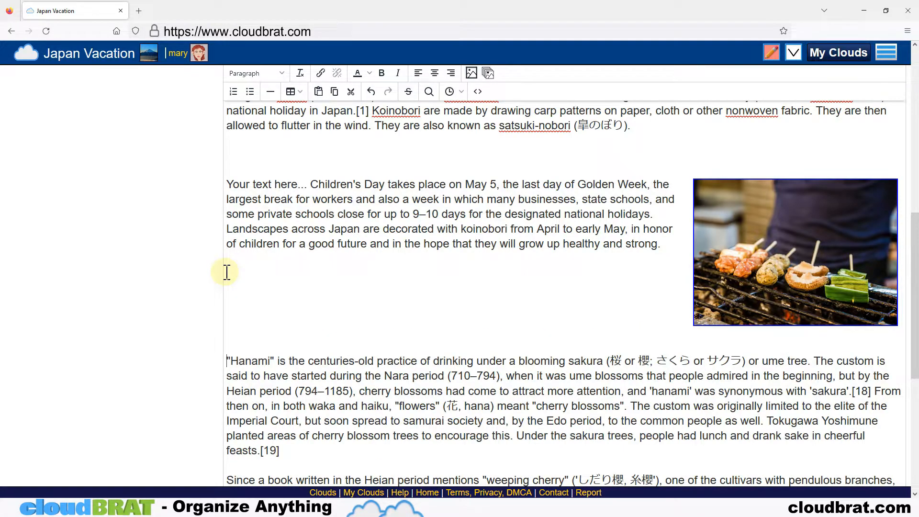
key(BackSpace)
key(BackSpace)
key(BackSpace)
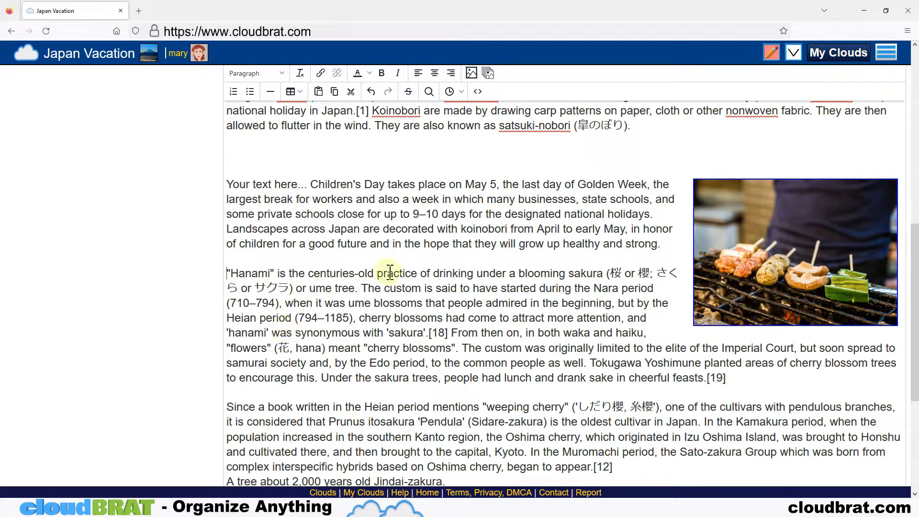
Apply the Clear Image format at the start of the "Hanami" paragraph so it begins below the skewers image
click(414, 318)
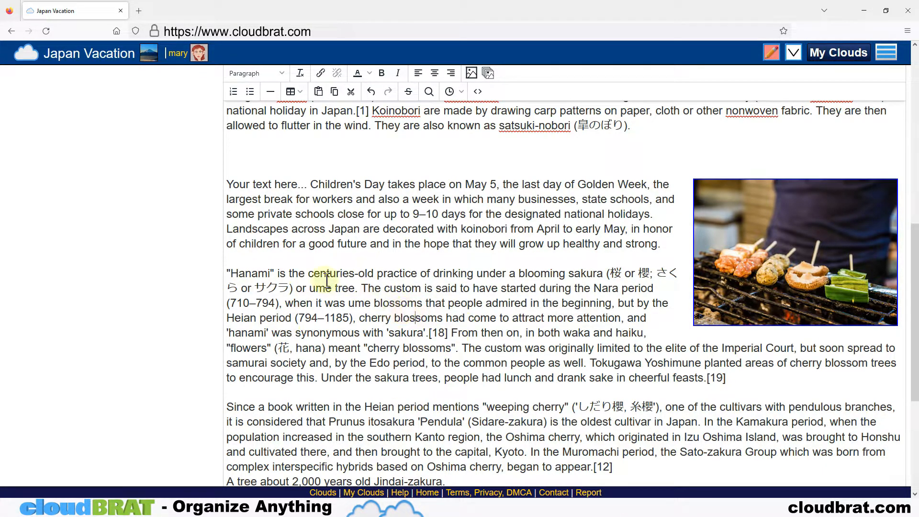
click(228, 273)
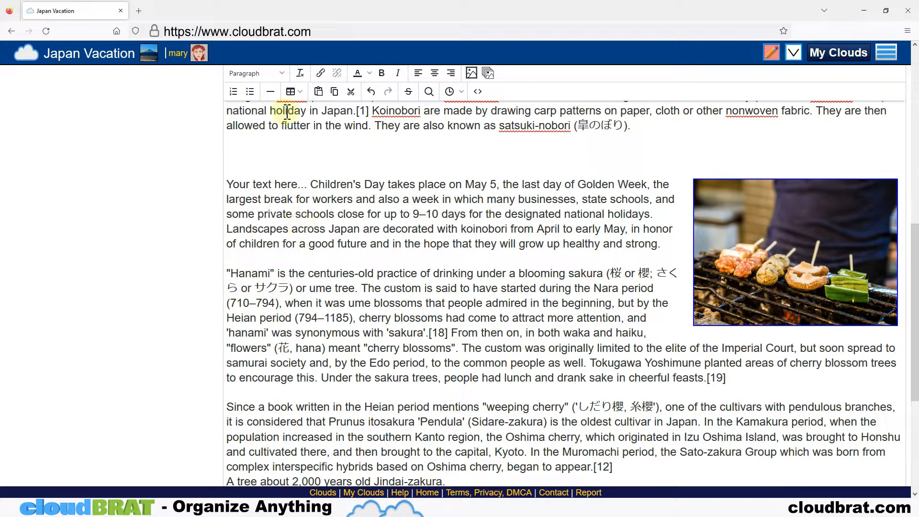
click(282, 74)
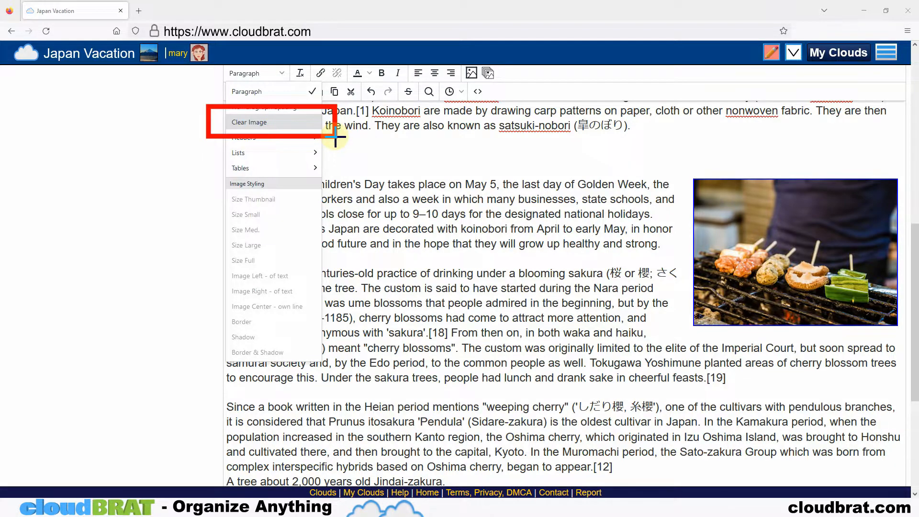
click(259, 122)
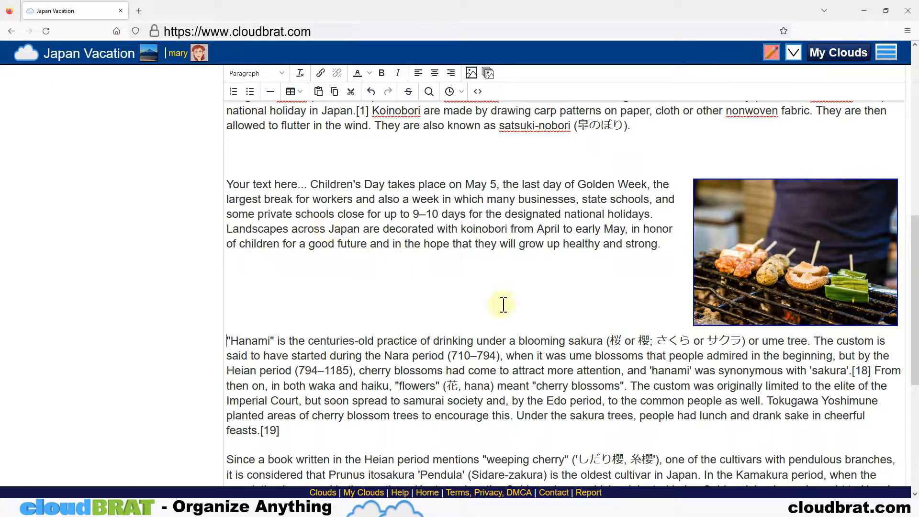
click(688, 298)
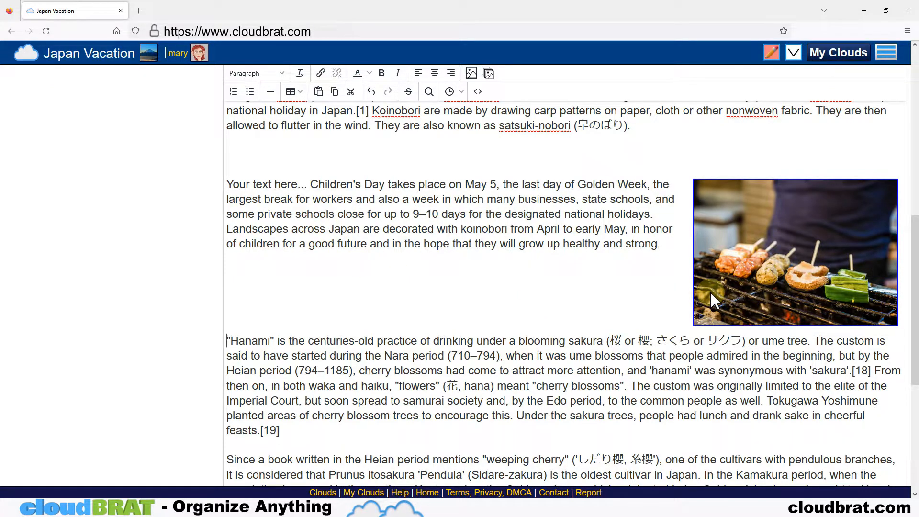
click(616, 297)
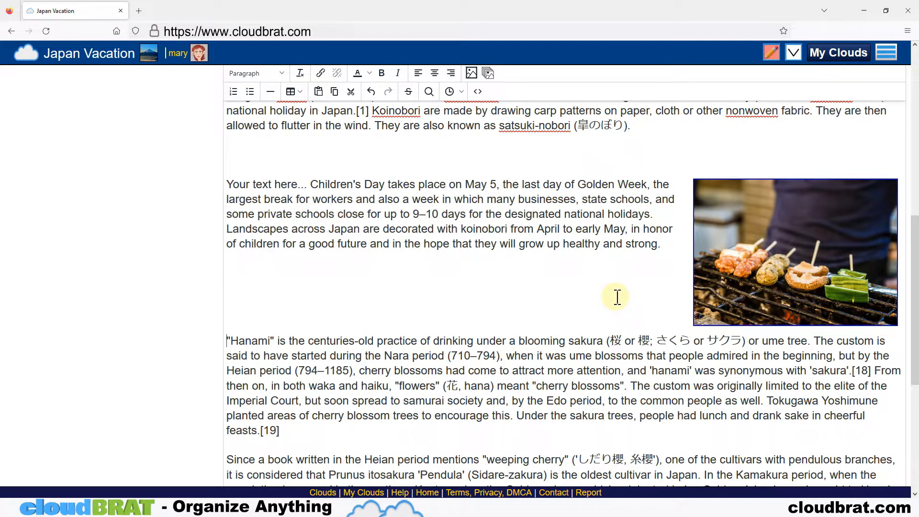